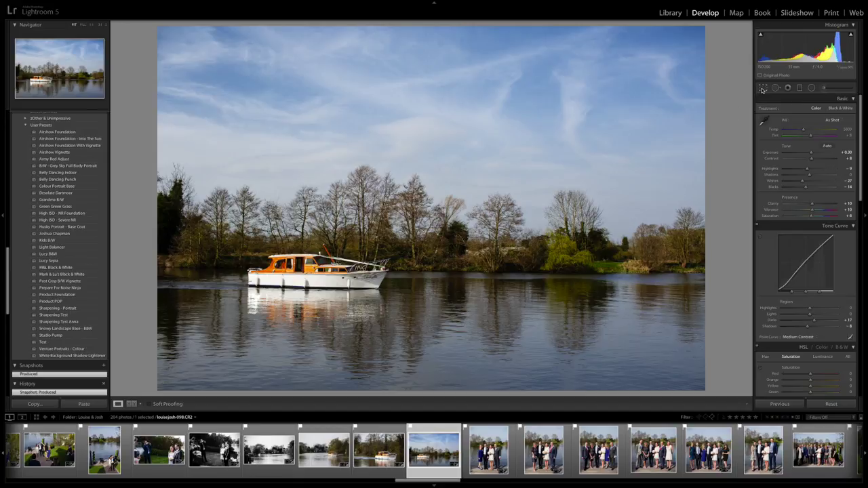
- Crop the colour boat photo tighter around the boat and tree line with the Crop Overlay, and apply the crop
{"action": "left_click", "coordinate": [763, 90]}
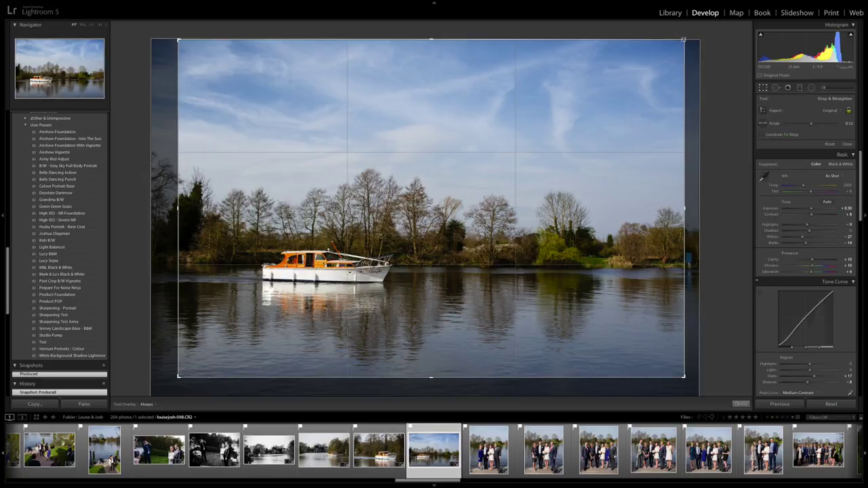
{"action": "left_click_drag", "start_coordinate": [684, 39], "coordinate": [639, 46]}
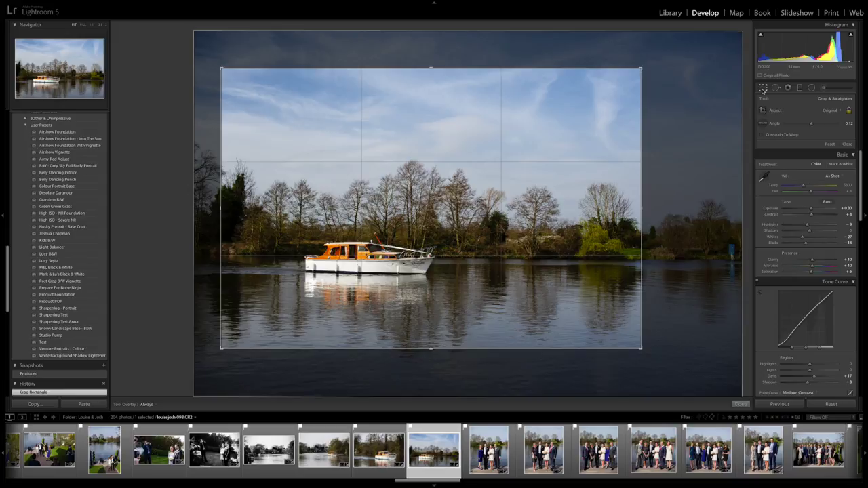
{"action": "left_click", "coordinate": [763, 89]}
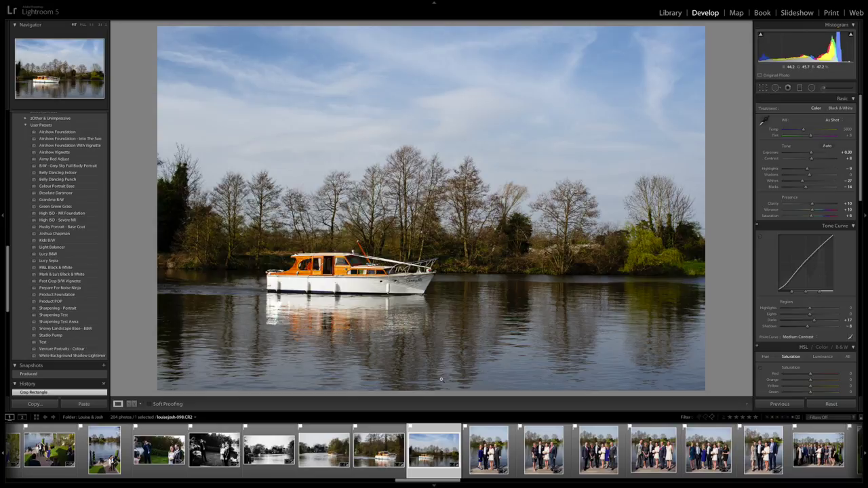
- Straighten the black-and-white confetti photo to an angle of about -3.78 and crop it tighter around the couple and photographers
{"action": "left_click", "coordinate": [215, 449]}
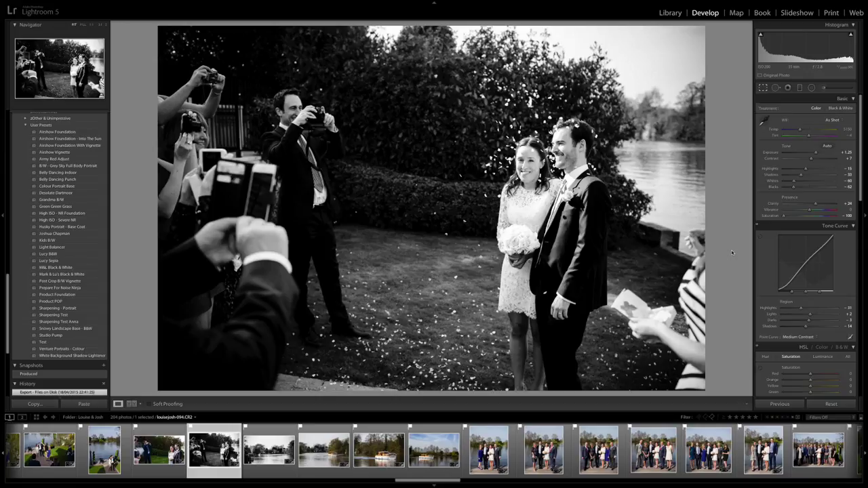
{"action": "key", "text": "r"}
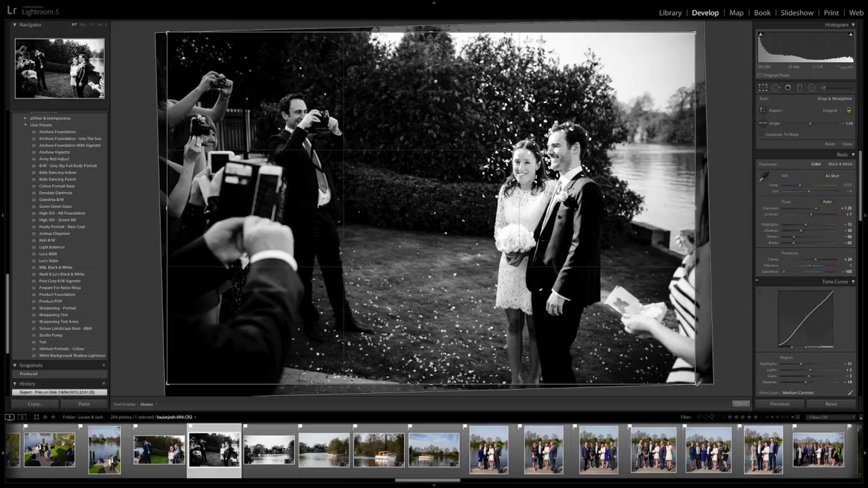
{"action": "left_click_drag", "start_coordinate": [700, 382], "coordinate": [705, 376]}
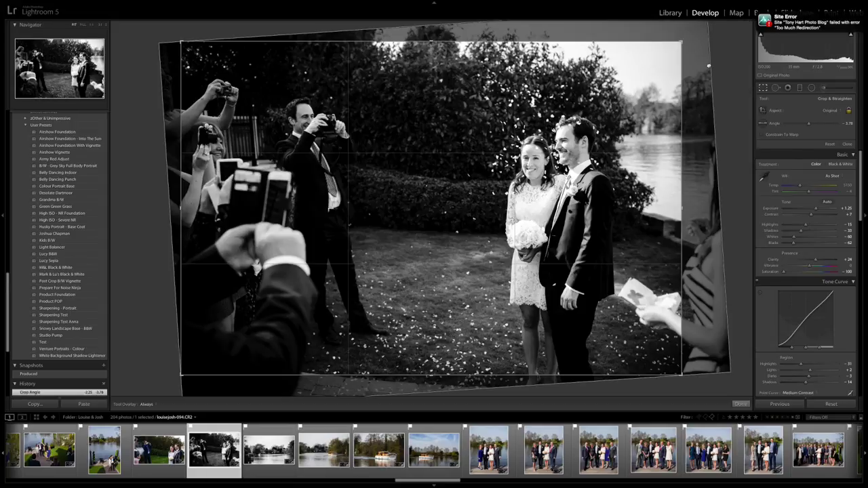
{"action": "left_click", "coordinate": [704, 33]}
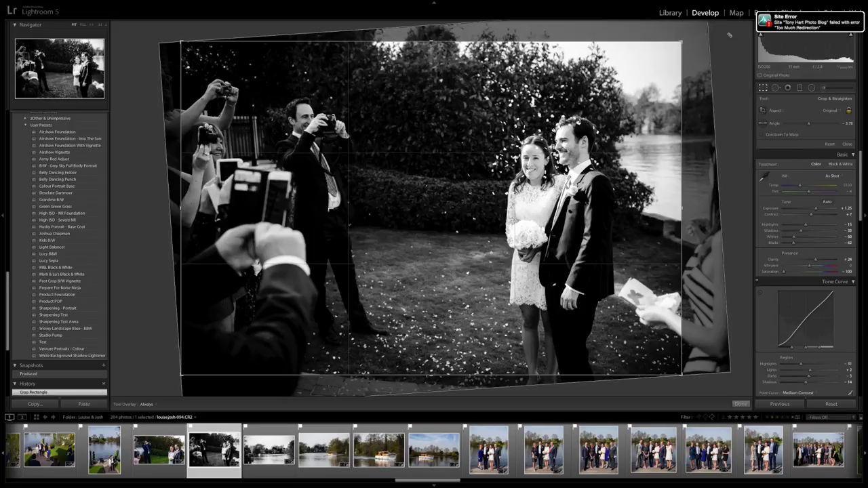
{"action": "left_click_drag", "start_coordinate": [682, 42], "coordinate": [662, 55]}
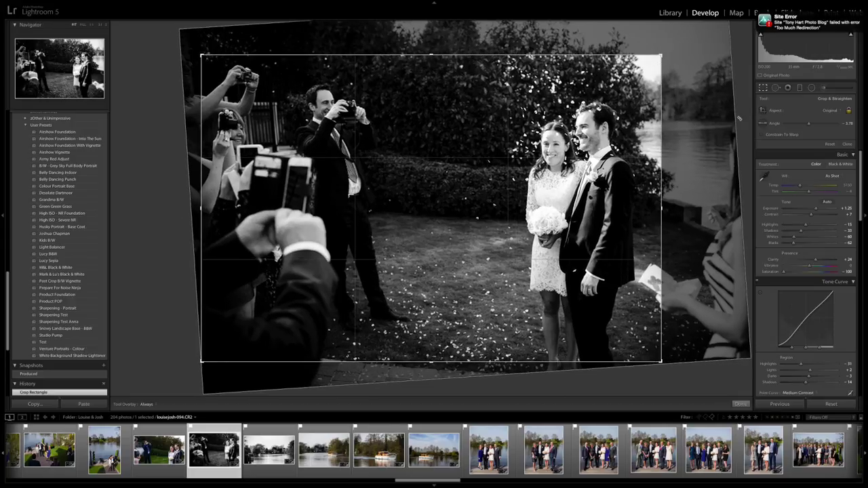
{"action": "left_click", "coordinate": [764, 88]}
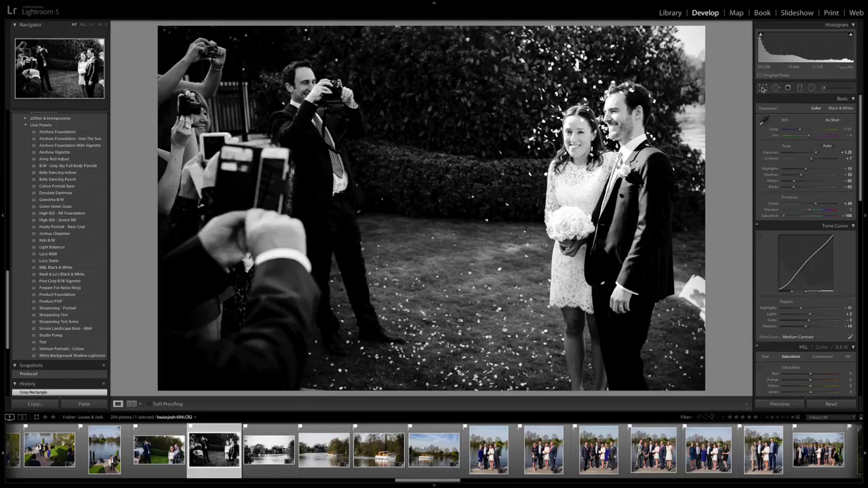
- Rework the confetti photo's crop, rotating it to about -2.38 and widening the frame to include more of the river
{"action": "left_click", "coordinate": [763, 89]}
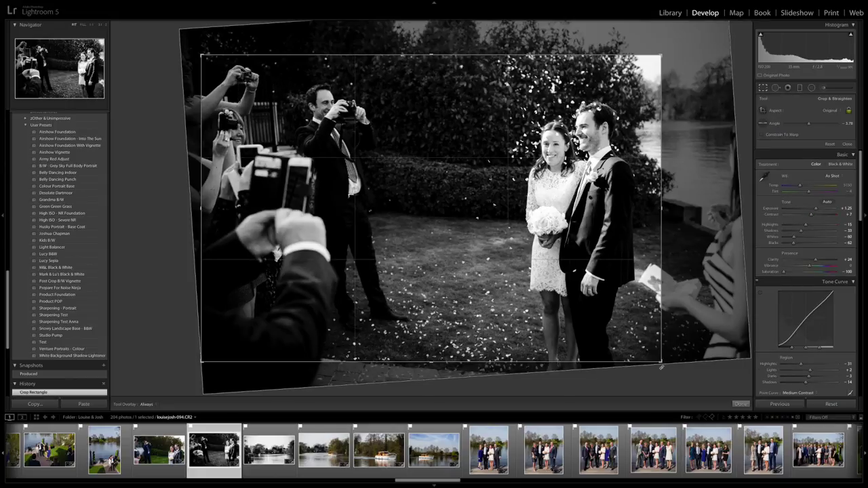
{"action": "left_click_drag", "start_coordinate": [661, 367], "coordinate": [668, 358]}
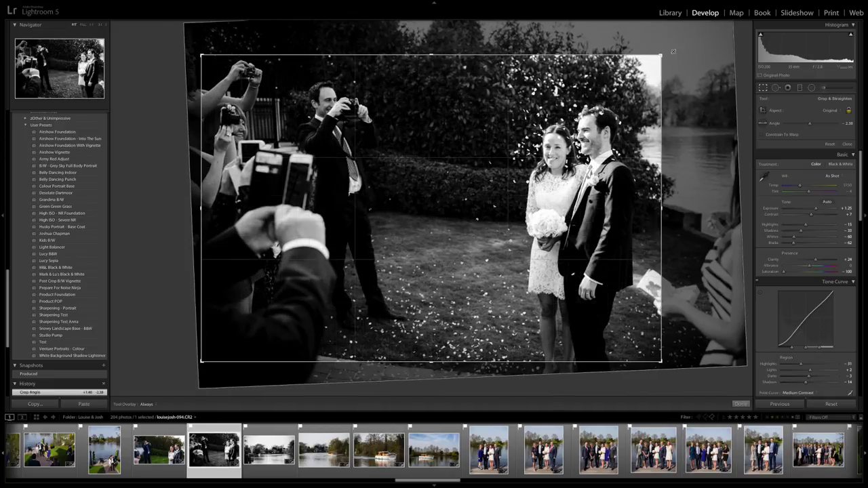
{"action": "left_click_drag", "start_coordinate": [673, 52], "coordinate": [699, 38]}
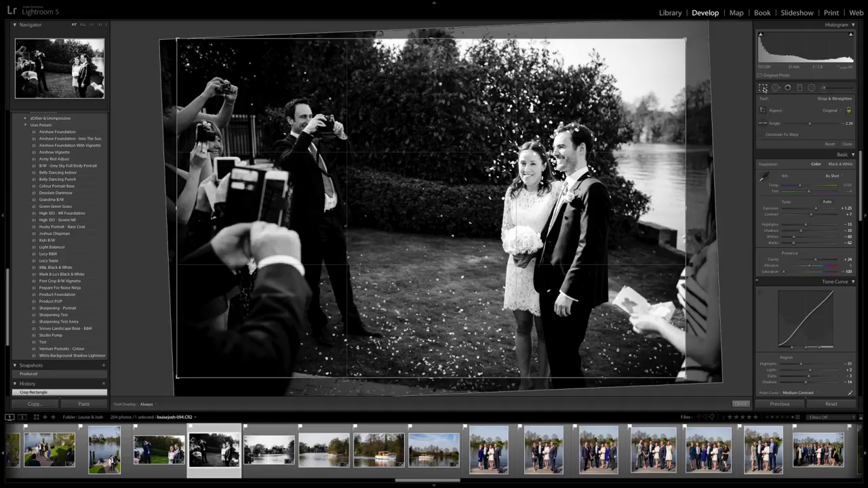
{"action": "left_click", "coordinate": [763, 88]}
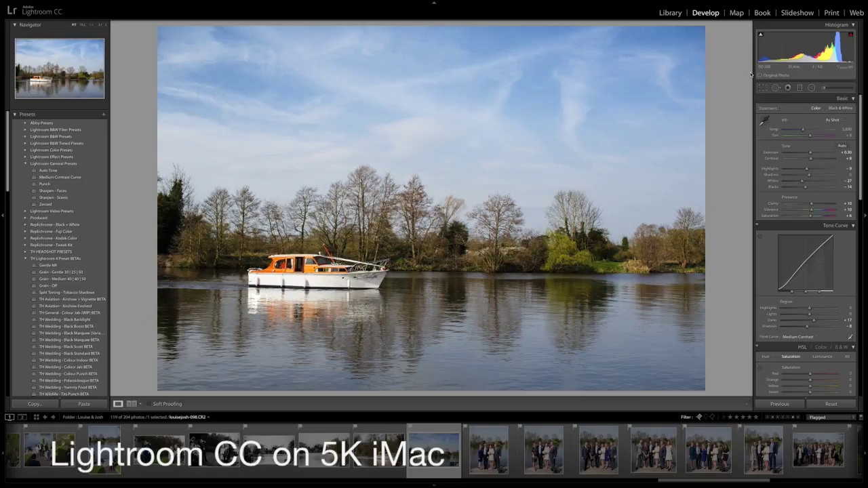
- In Lightroom CC, crop the boat photo tighter and rotate it to an angle of about 0.19
{"action": "left_click", "coordinate": [762, 88]}
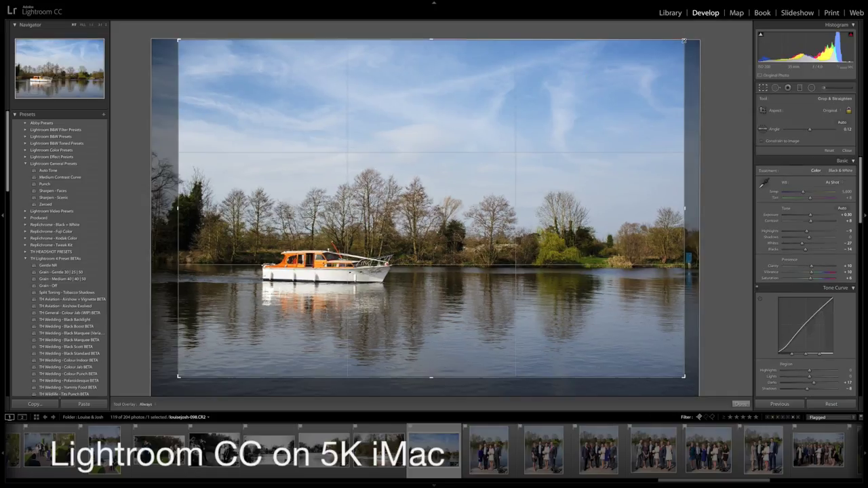
{"action": "left_click_drag", "start_coordinate": [685, 41], "coordinate": [636, 53]}
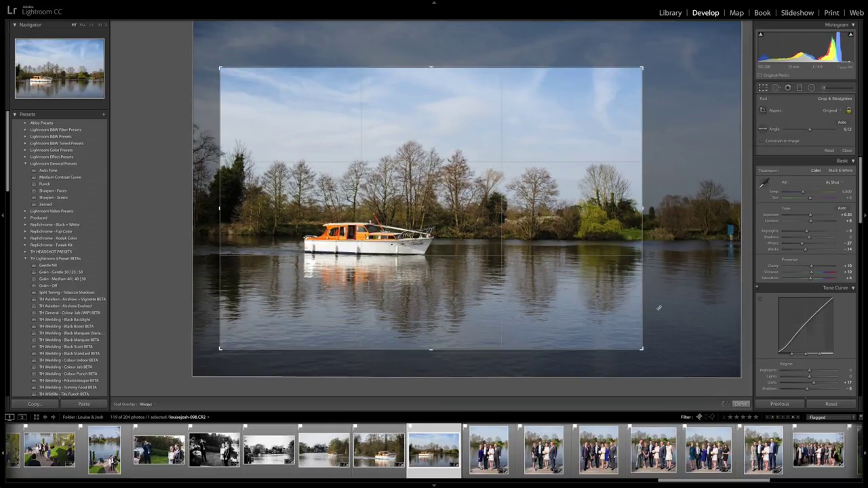
{"action": "left_click_drag", "start_coordinate": [656, 348], "coordinate": [593, 306]}
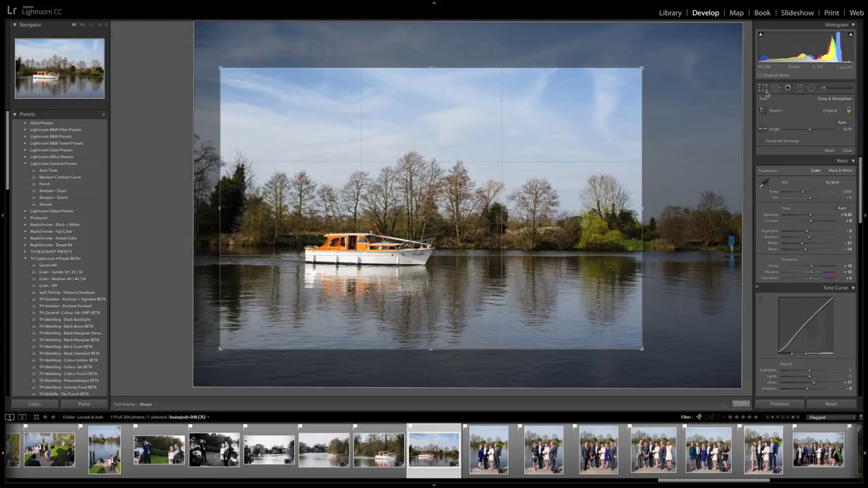
{"action": "left_click", "coordinate": [764, 89]}
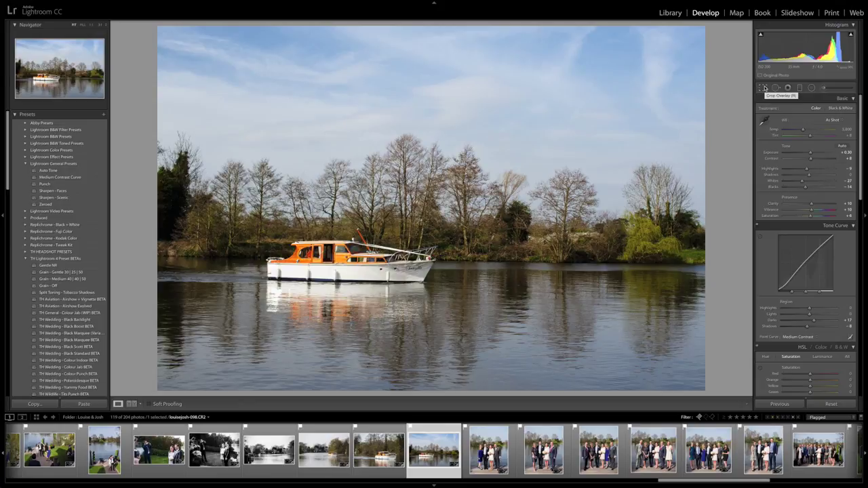
- Crop the boat photo even closer around the boat and rotate it to an angle of about -0.24
{"action": "left_click", "coordinate": [764, 88]}
{"action": "left_click_drag", "start_coordinate": [657, 338], "coordinate": [575, 306]}
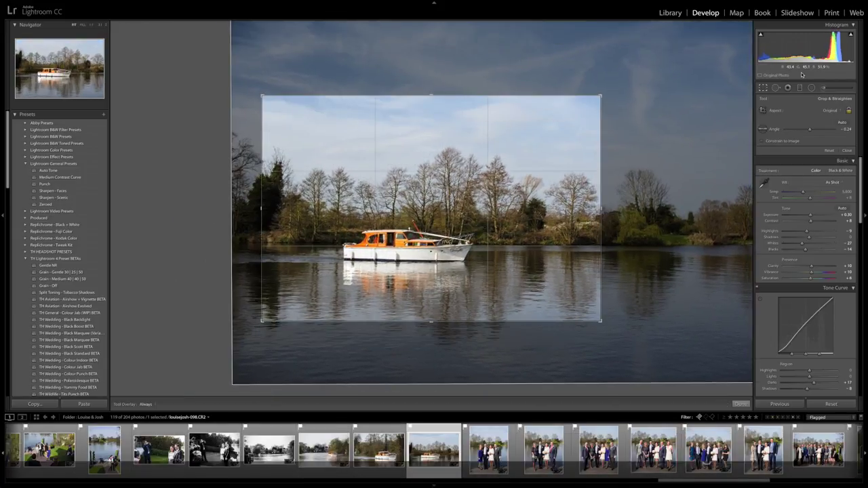
{"action": "left_click", "coordinate": [764, 89]}
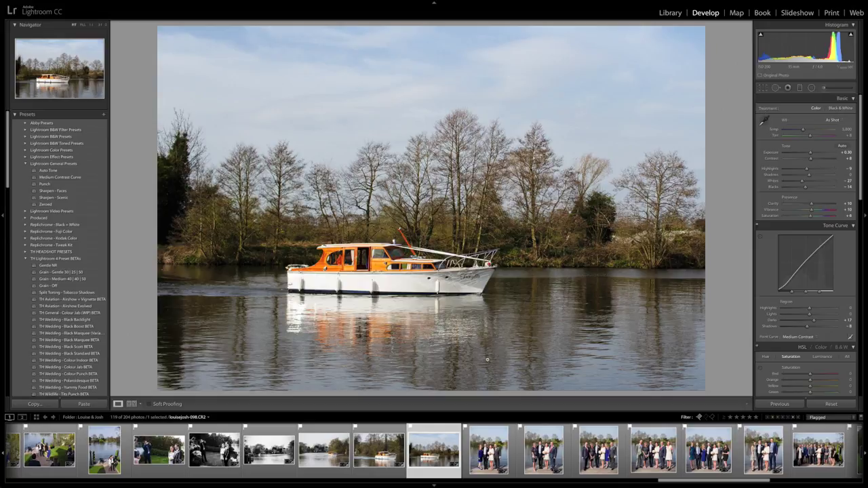
- Restore the boat photo to its Produced snapshot
{"action": "scroll", "coordinate": [72, 310], "scroll_direction": "down", "scroll_amount": 5}
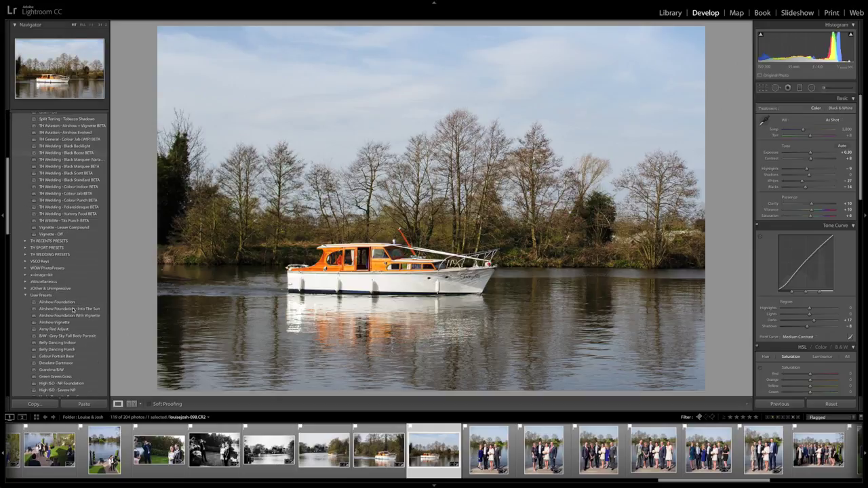
{"action": "scroll", "coordinate": [72, 310], "scroll_direction": "down", "scroll_amount": 10}
{"action": "left_click", "coordinate": [59, 158]}
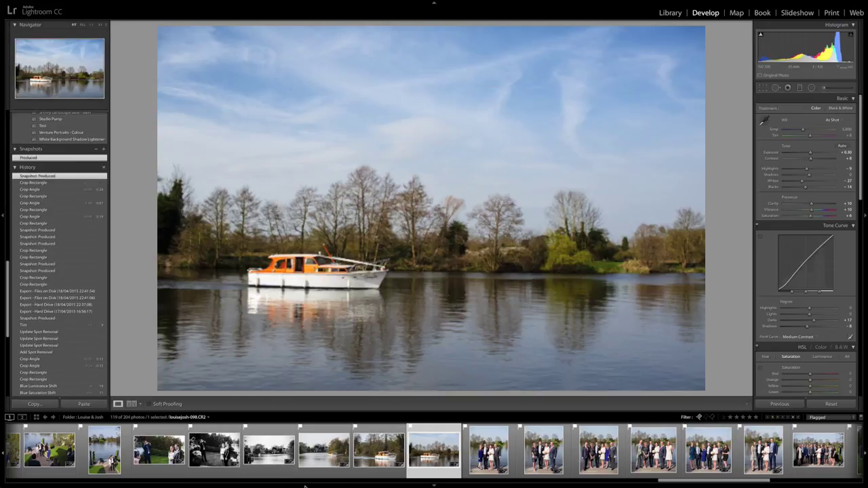
- Rotate the black-and-white confetti photo to an angle of about -4.15 and crop it tighter around the couple
{"action": "left_click", "coordinate": [215, 449]}
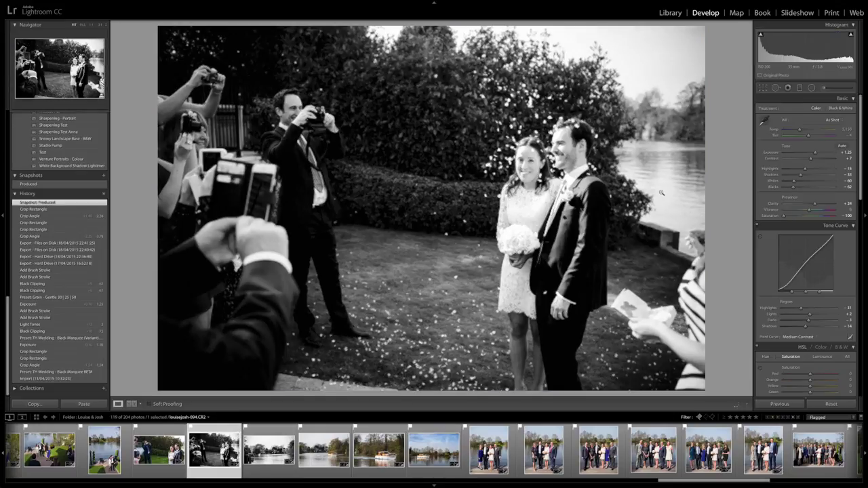
{"action": "key", "text": "r"}
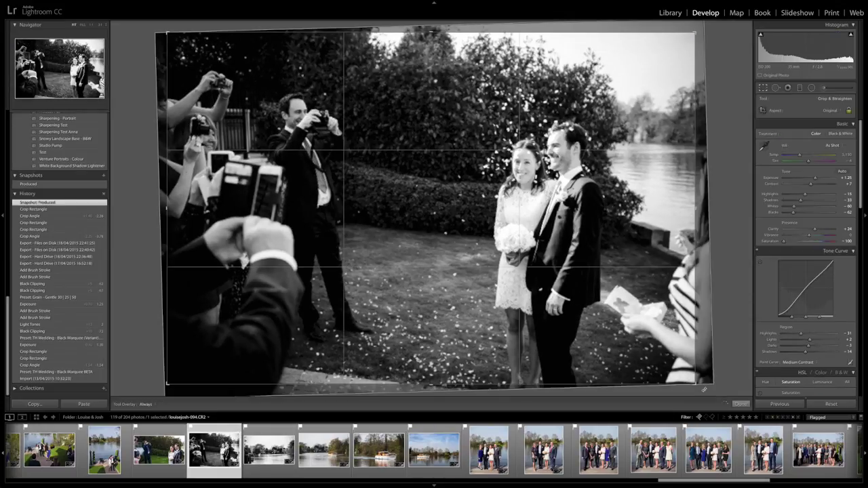
{"action": "left_click_drag", "start_coordinate": [705, 387], "coordinate": [718, 336]}
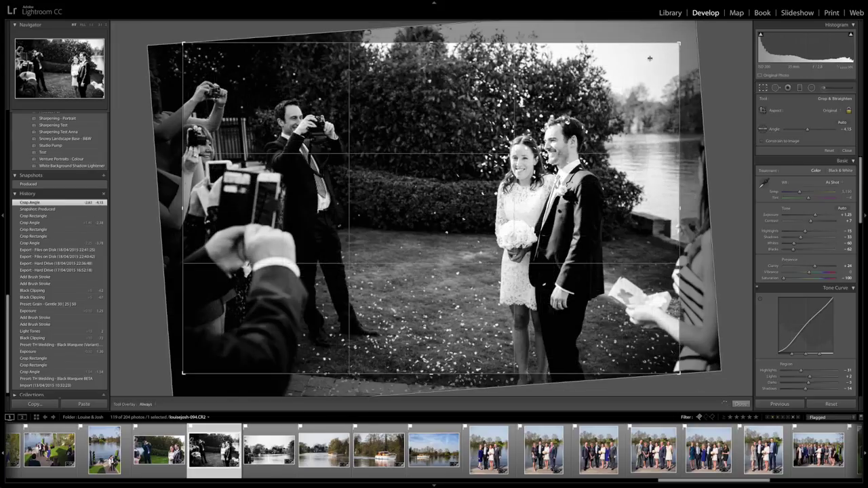
{"action": "left_click_drag", "start_coordinate": [649, 58], "coordinate": [614, 68]}
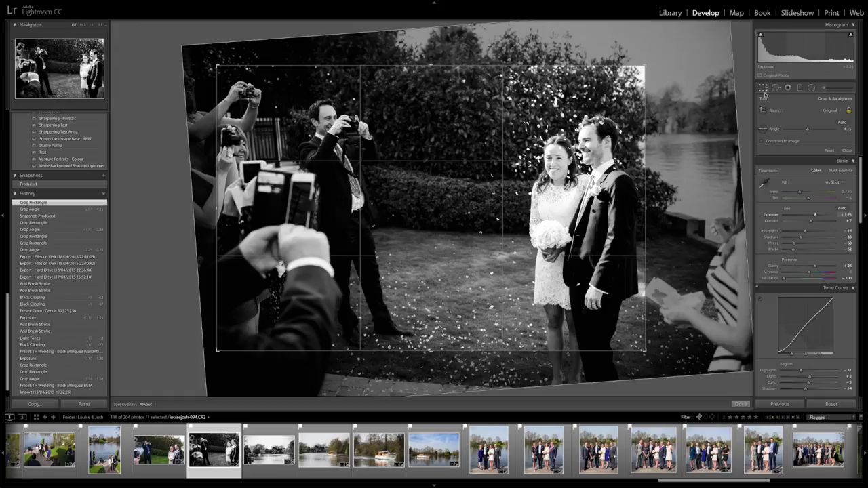
{"action": "left_click", "coordinate": [764, 90]}
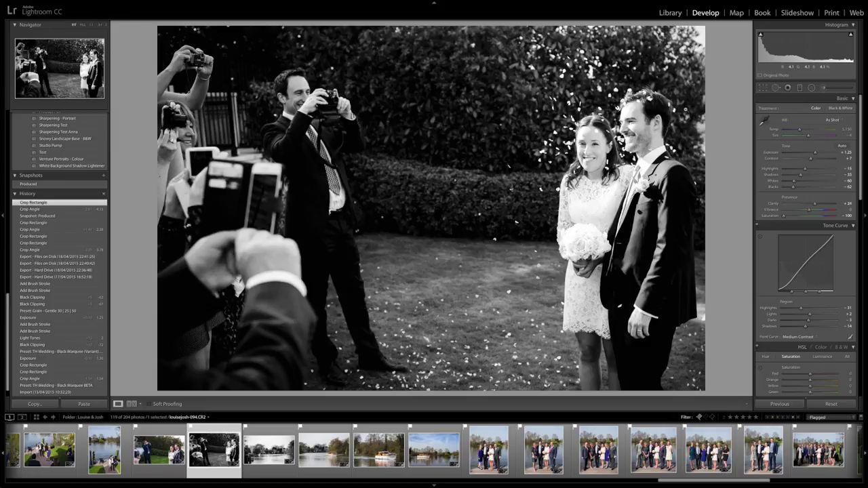
- Readjust the confetti photo's crop with a wider frame and an angle of about -0.77
{"action": "left_click", "coordinate": [763, 88]}
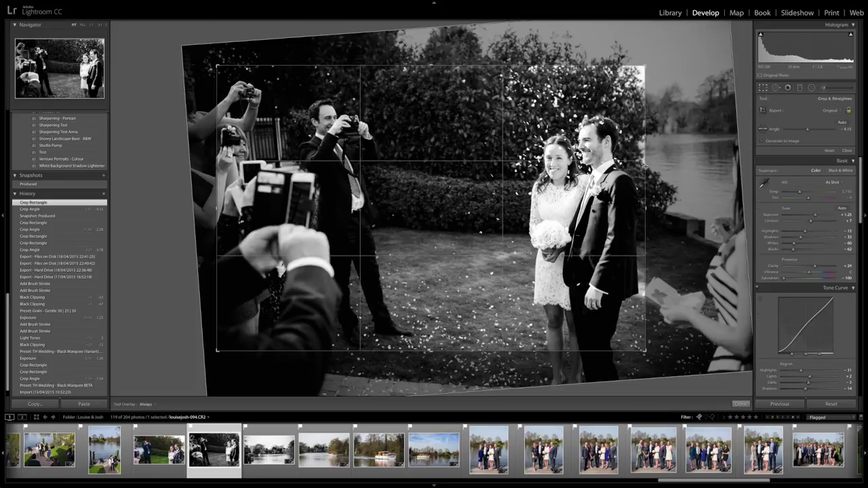
{"action": "left_click_drag", "start_coordinate": [680, 201], "coordinate": [680, 231]}
{"action": "left_click_drag", "start_coordinate": [194, 82], "coordinate": [183, 61]}
{"action": "left_click", "coordinate": [764, 89]}
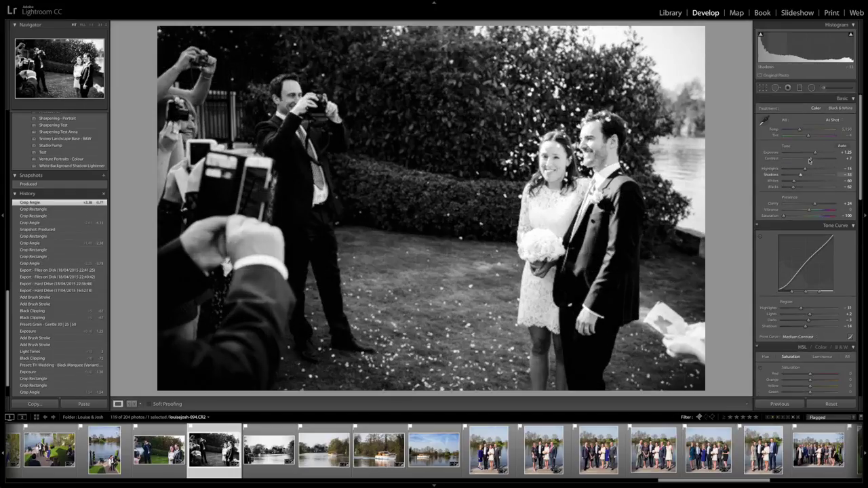
- Try a contrast of +47 on the confetti photo, and restore its Produced snapshot
{"action": "left_click_drag", "start_coordinate": [809, 160], "coordinate": [818, 160]}
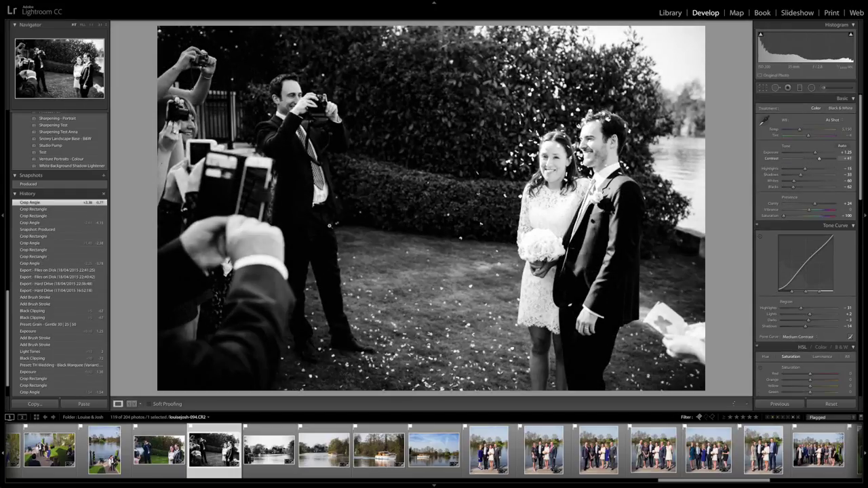
{"action": "left_click", "coordinate": [84, 184]}
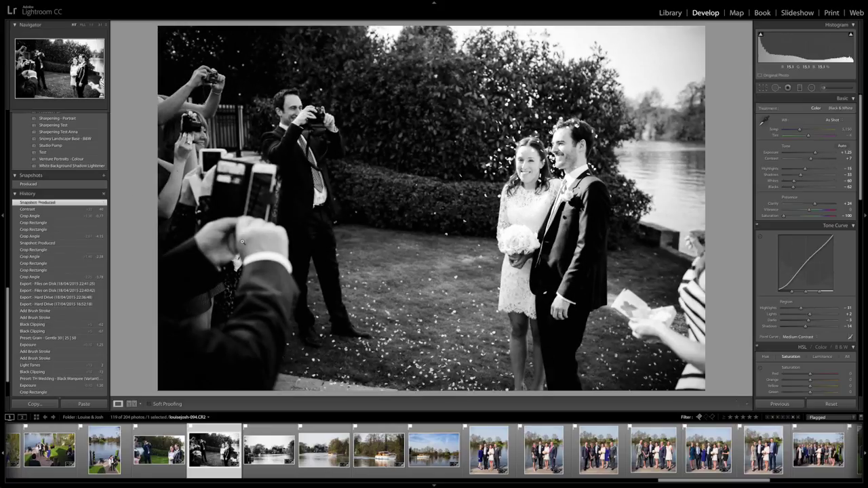
- Review the Standard Preview Size option in the file handling section of the catalog settings, and close the settings
{"action": "mouse_move", "coordinate": [574, 5]}
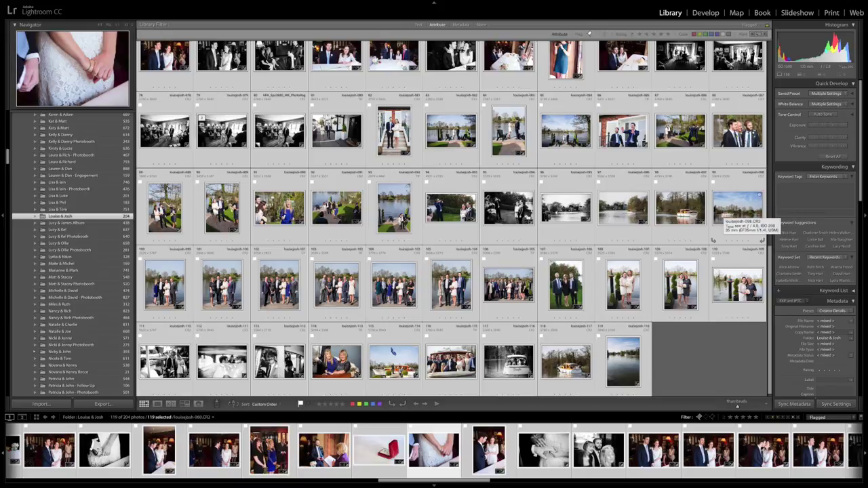
{"action": "left_click", "coordinate": [30, 4]}
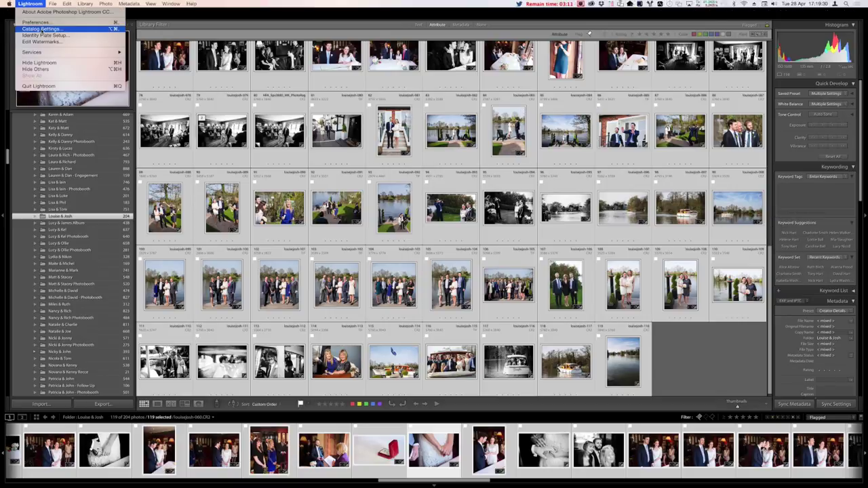
{"action": "left_click", "coordinate": [42, 30]}
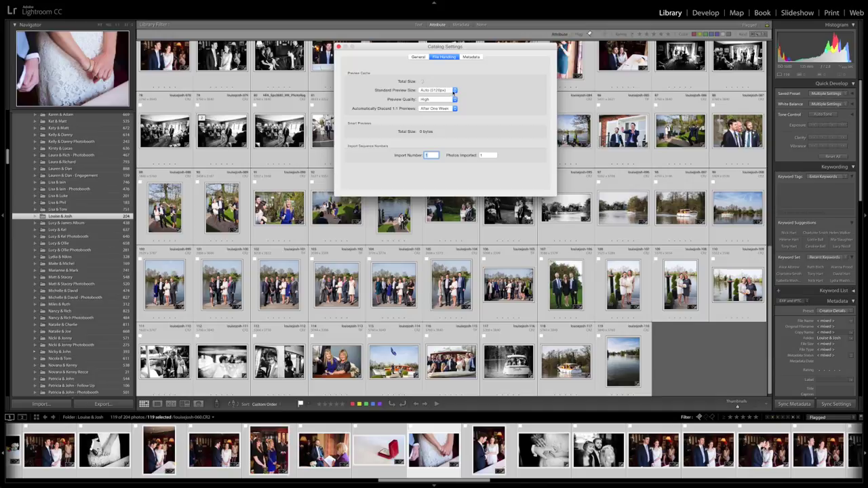
{"action": "left_click", "coordinate": [454, 91]}
{"action": "left_click", "coordinate": [454, 93]}
{"action": "left_click", "coordinate": [339, 47]}
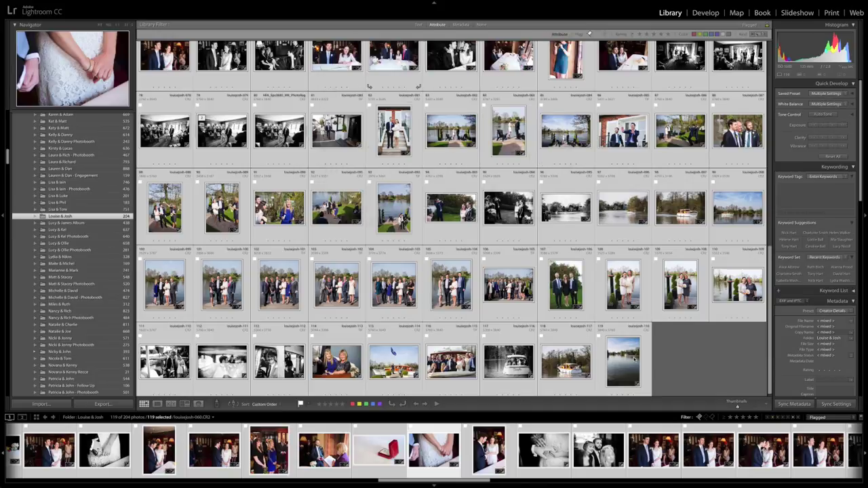
- Open the boat photo in the Develop module and crop it tighter around the boat with the surroundings dimmed by Lights Out
{"action": "double_click", "coordinate": [737, 203]}
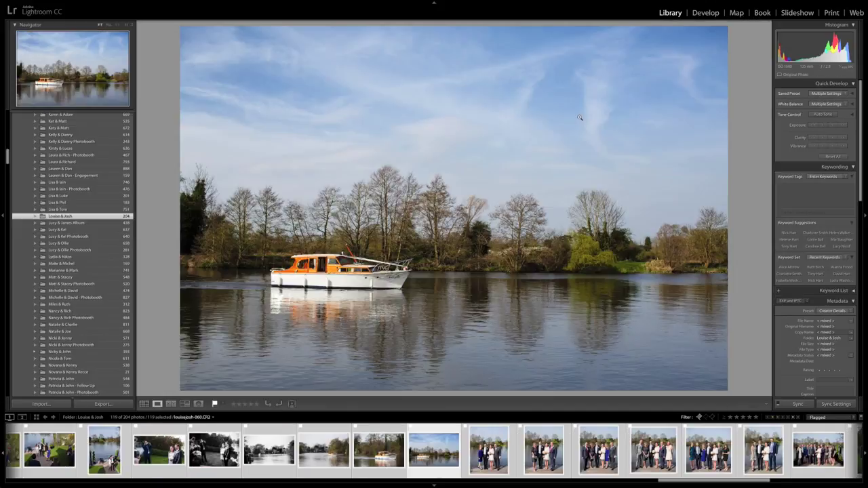
{"action": "key", "text": "d"}
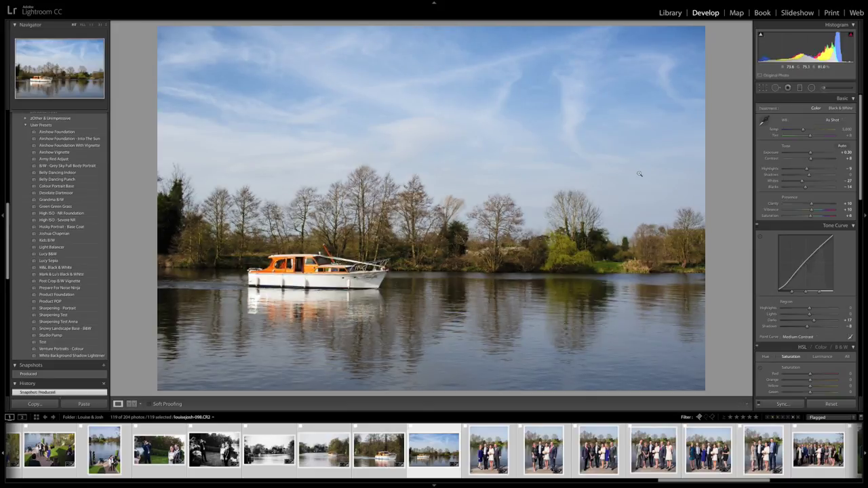
{"action": "key", "text": "r"}
{"action": "key", "text": "l"}
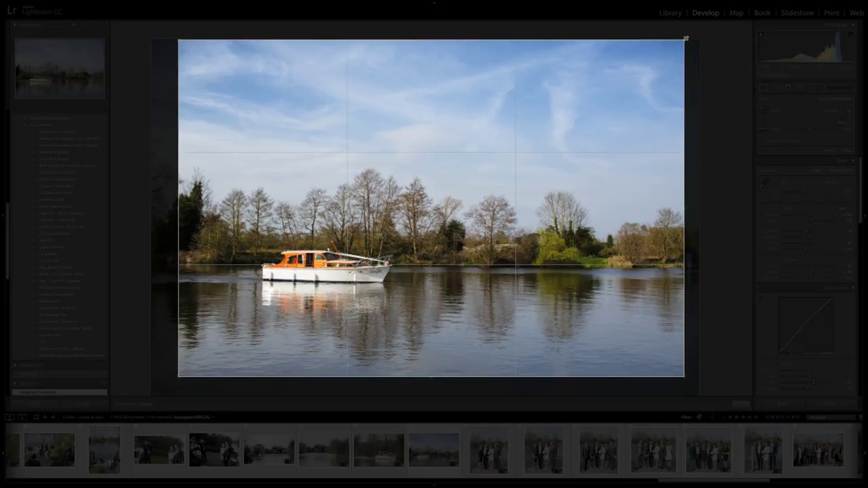
{"action": "left_click_drag", "start_coordinate": [684, 40], "coordinate": [580, 107]}
{"action": "left_click_drag", "start_coordinate": [649, 348], "coordinate": [523, 239]}
{"action": "key", "text": "Return"}
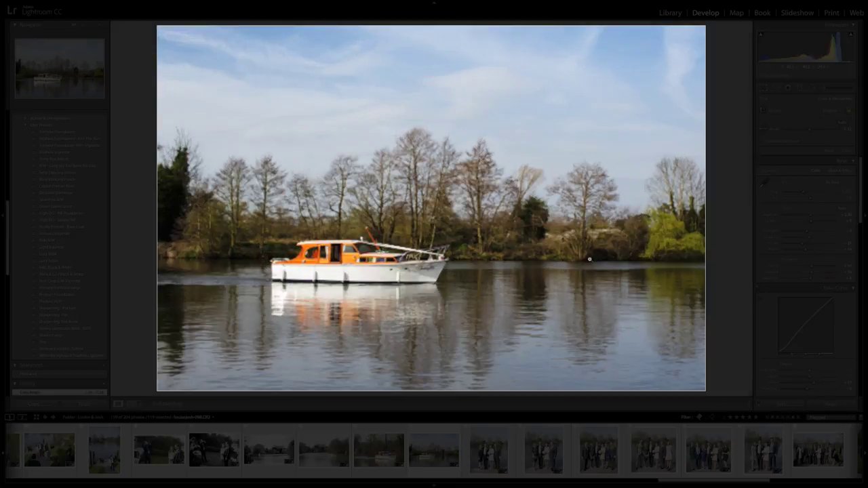